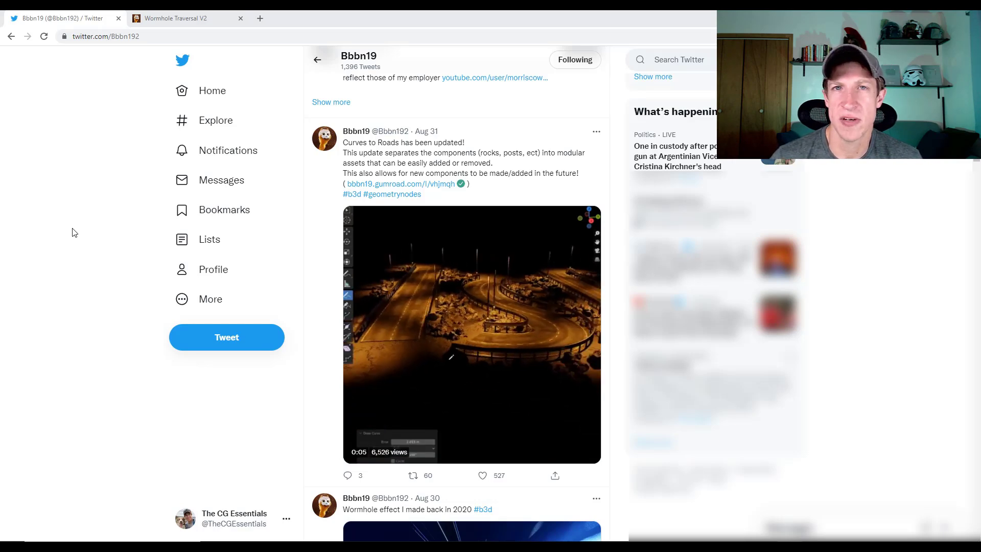
# - Let the Curves to Roads video play through, then switch to the Wormhole Traversal V2 tab
pyautogui.moveTo(472, 338)
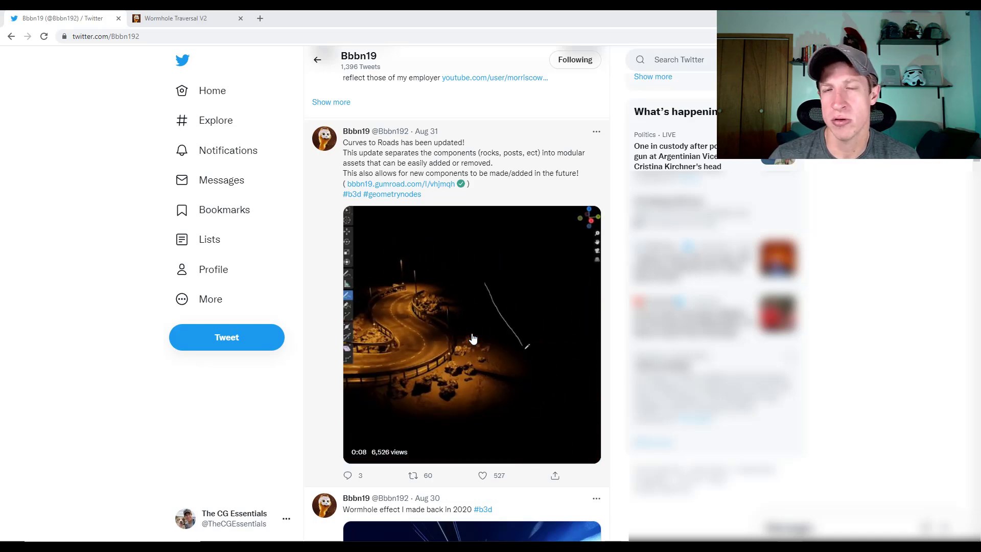
pyautogui.moveTo(528, 434)
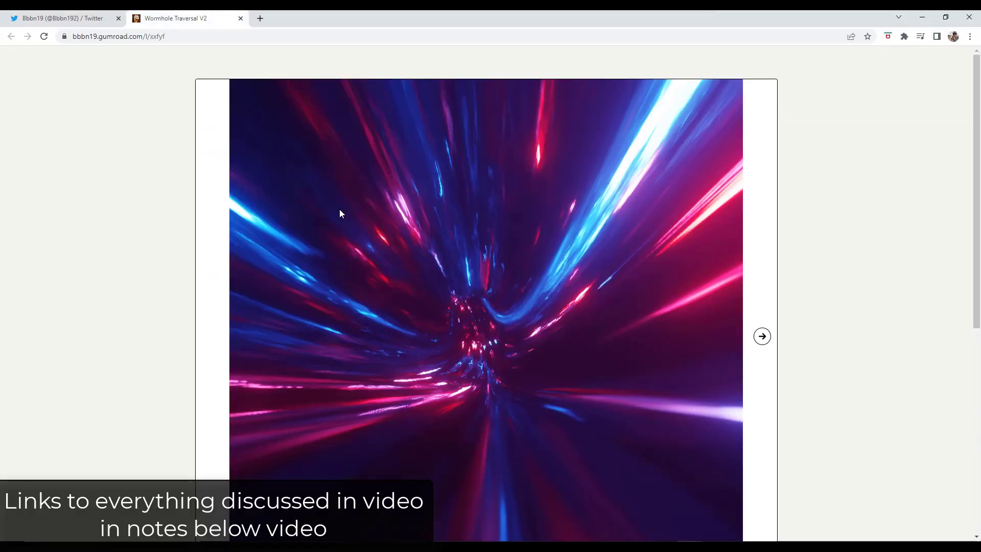
# - Scroll through the Wormhole Traversal V2 product description on Gumroad
pyautogui.scroll(-3, 341, 213)
pyautogui.scroll(-4, 496, 295)
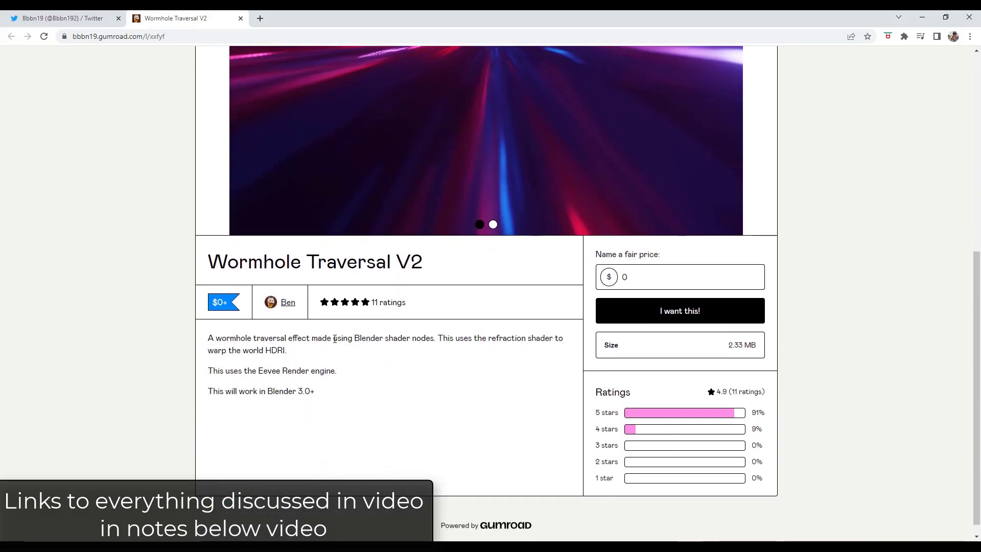
pyautogui.scroll(-1, 752, 475)
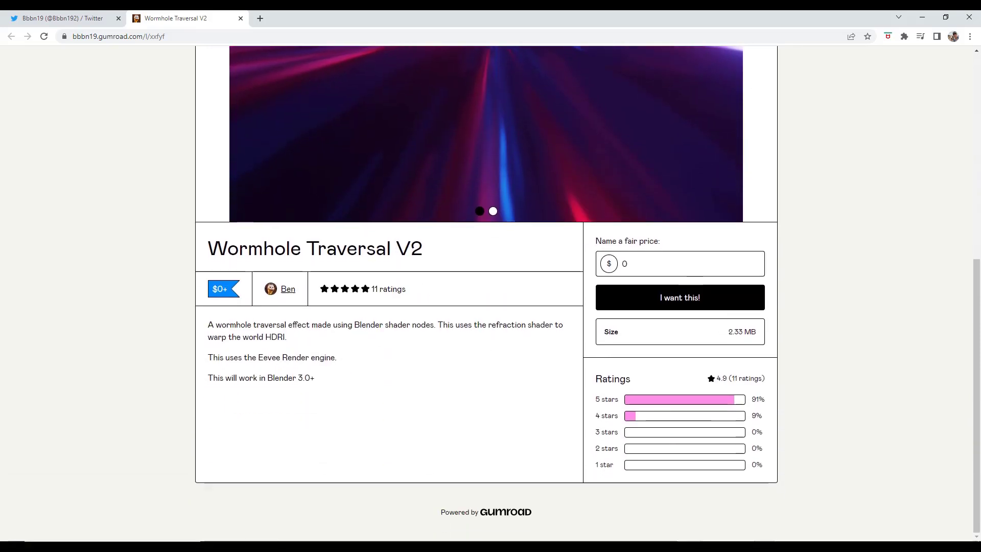
# - Bring up the wormhole .blend file, play its animation, and preview Material then Rendered shading
pyautogui.moveTo(766, 546)
pyautogui.click(859, 505)
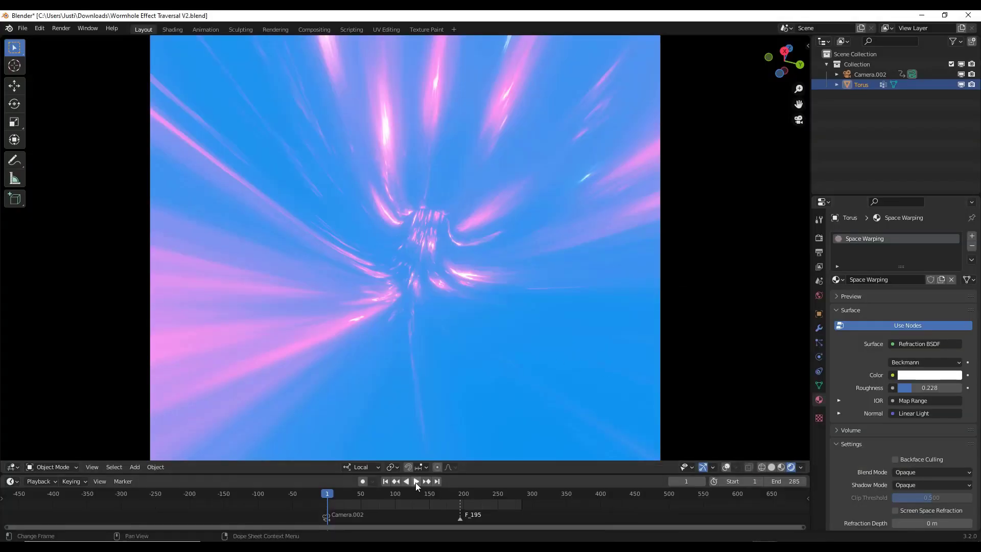
pyautogui.click(417, 482)
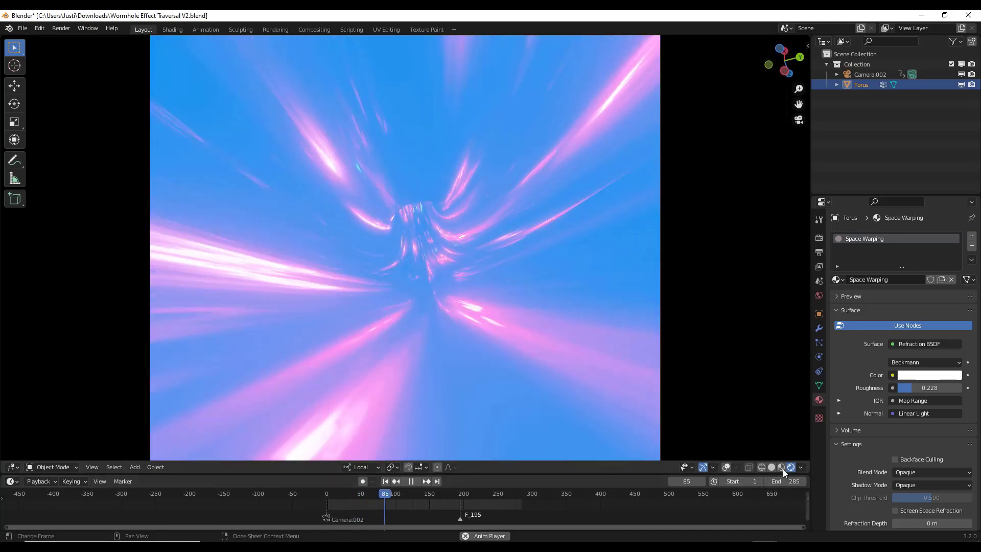
pyautogui.click(781, 468)
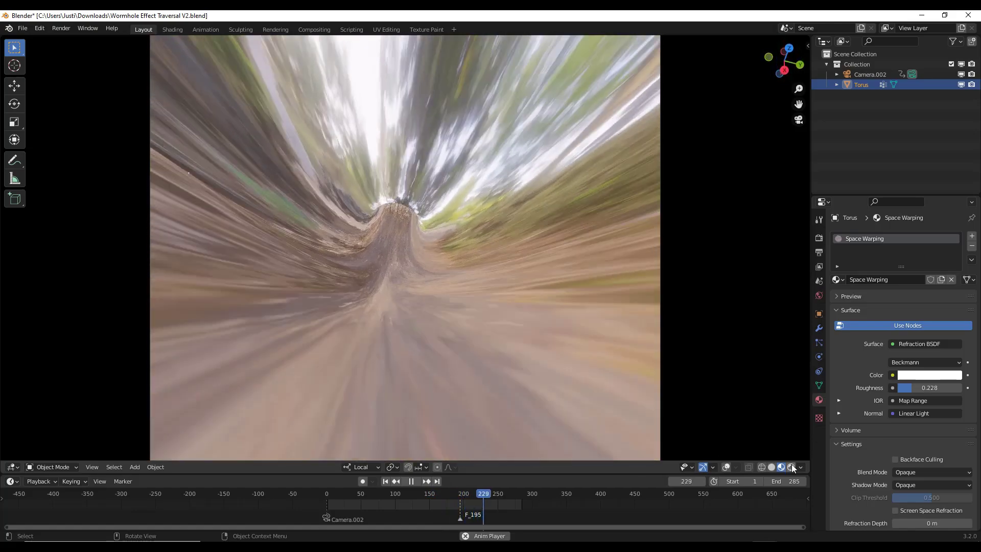
pyautogui.click(791, 467)
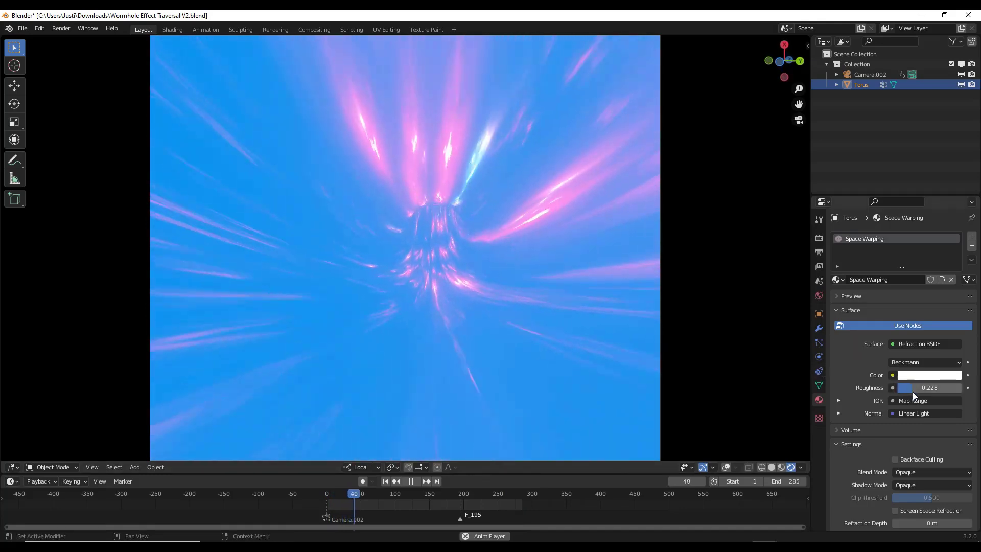
# - Make the Space Warping material light cyan and raise its roughness to about 0.457
pyautogui.moveTo(913, 391); pyautogui.dragTo(908, 392)
pyautogui.click(929, 375)
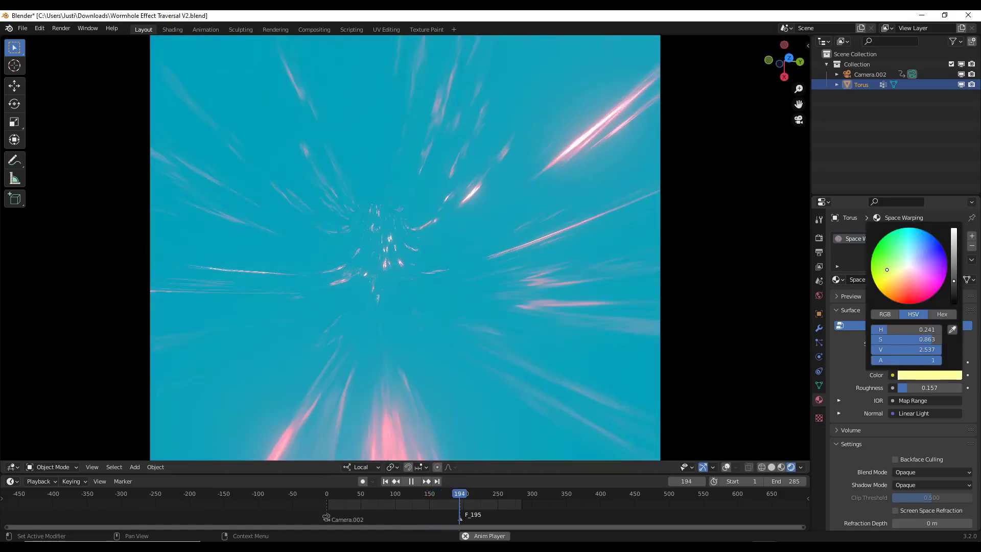
pyautogui.moveTo(905, 278); pyautogui.dragTo(910, 245)
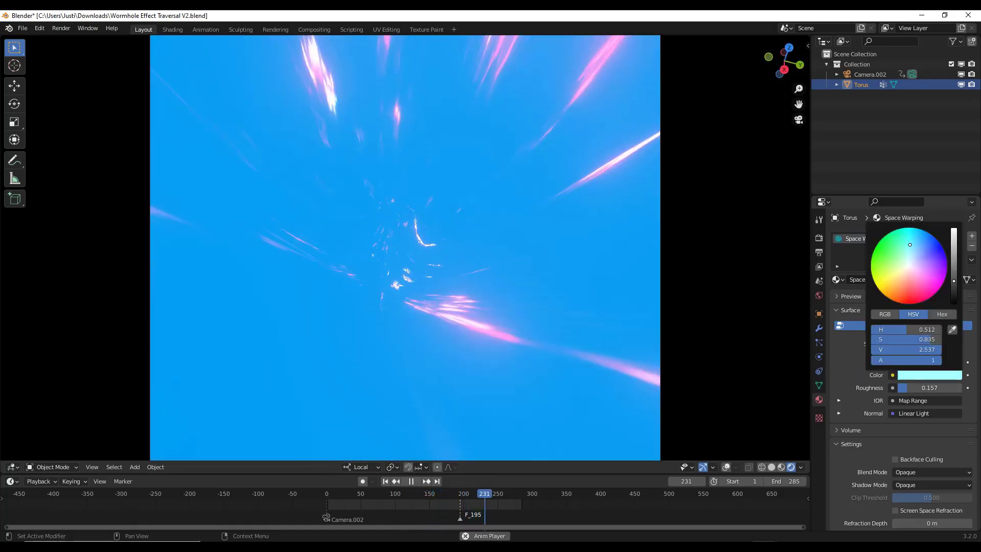
pyautogui.moveTo(919, 388); pyautogui.dragTo(925, 387)
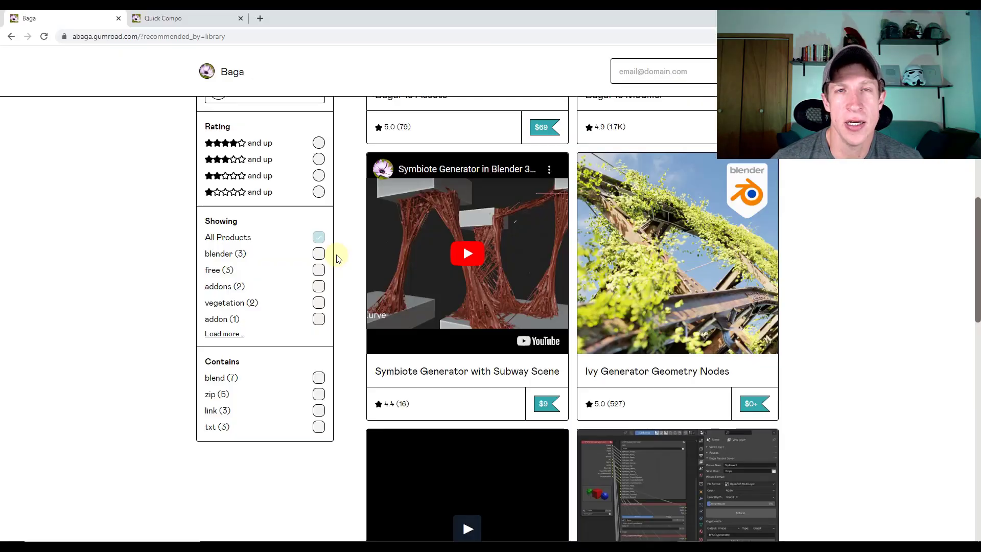
# - Scroll the Baga store to its last row and open the Quick Compo product page
pyautogui.scroll(5, 336, 255)
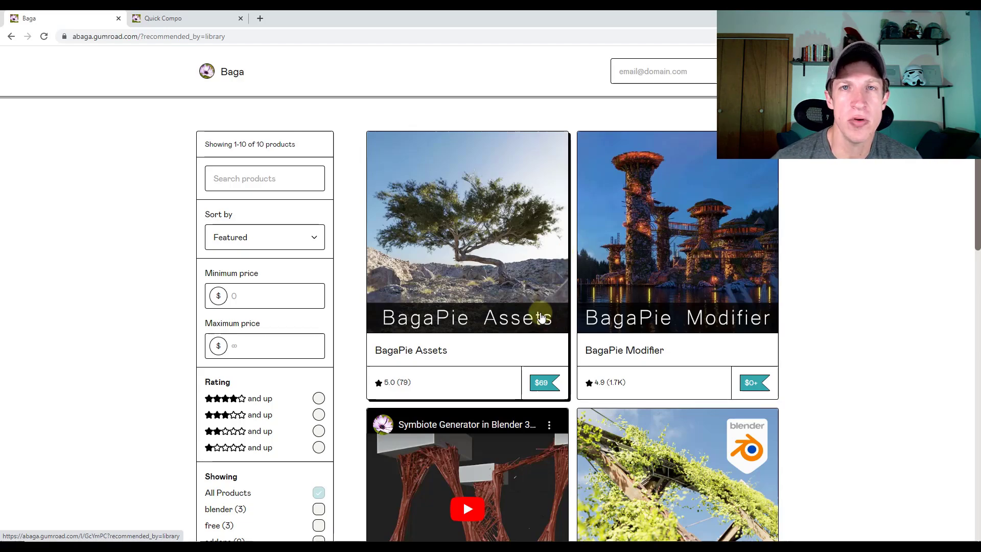
pyautogui.scroll(-20, 536, 317)
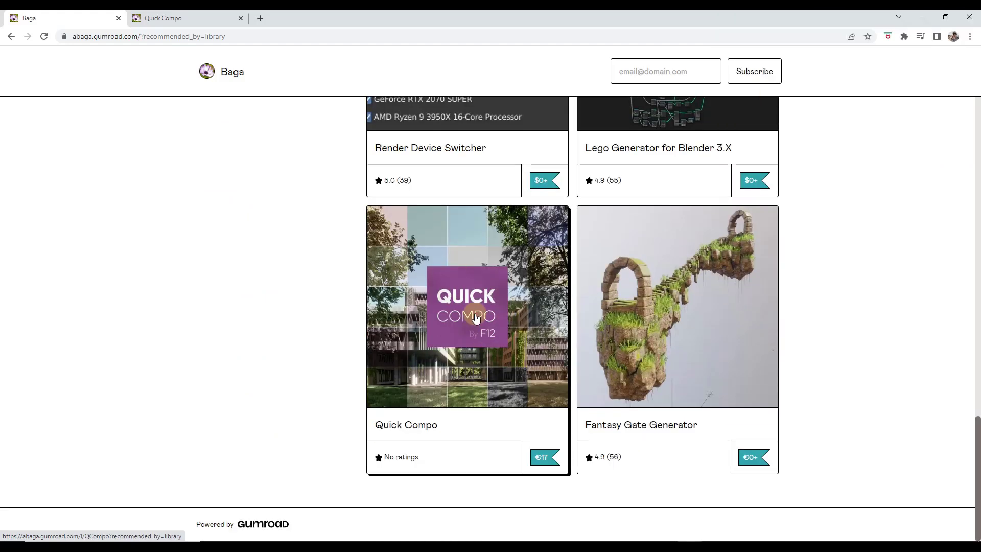
pyautogui.click(476, 318)
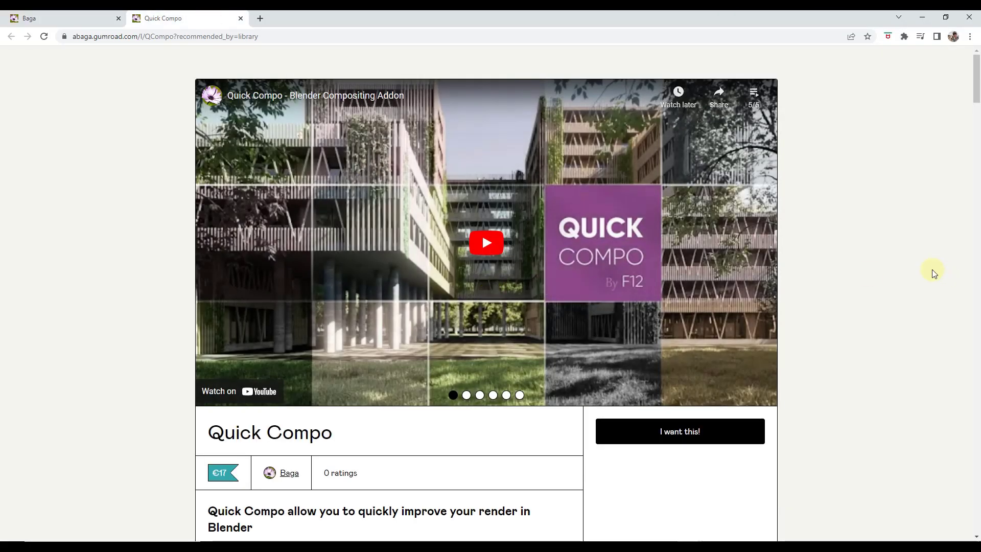
# - Scroll down the Quick Compo page to its Save as new preset section
pyautogui.scroll(-5, 920, 271)
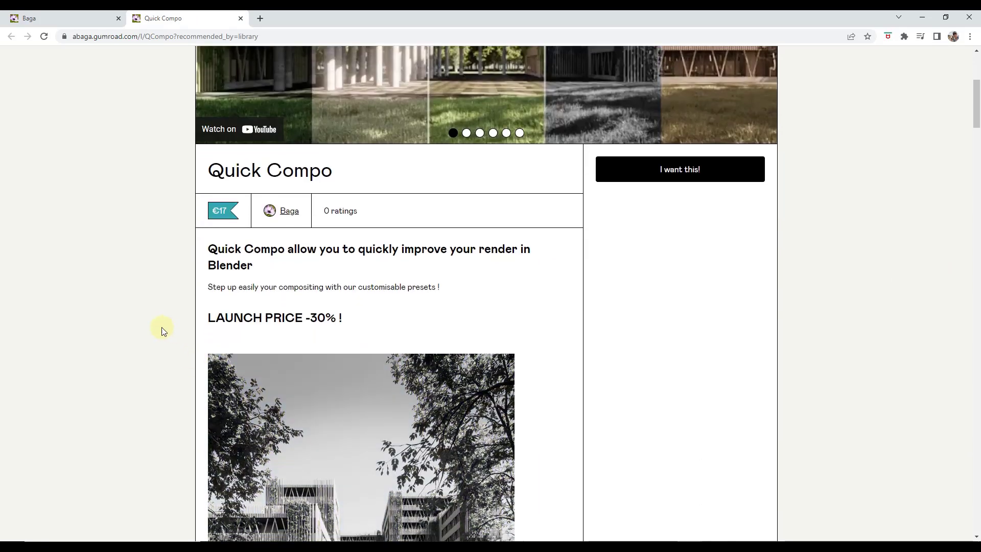
pyautogui.scroll(-2, 163, 331)
pyautogui.scroll(-3, 415, 329)
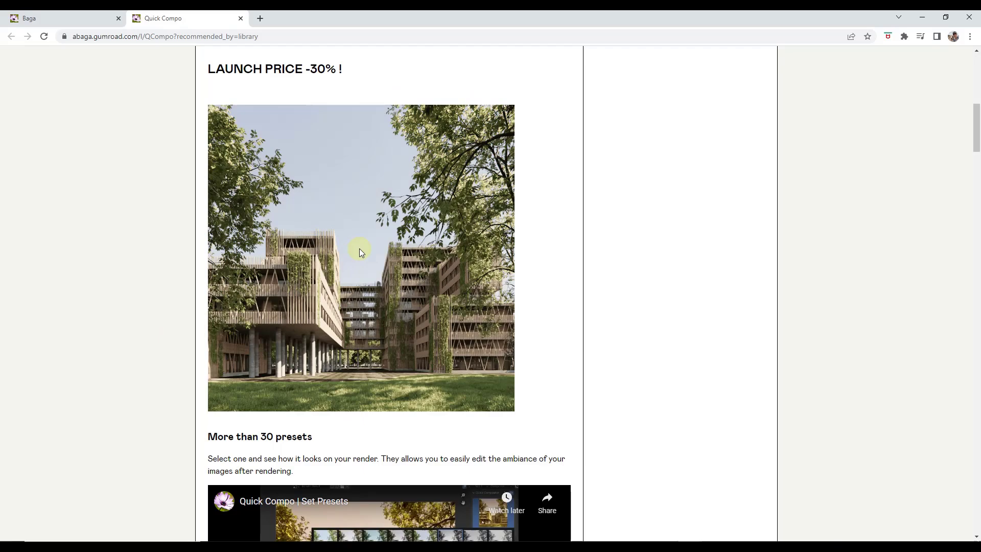
pyautogui.scroll(-3, 317, 210)
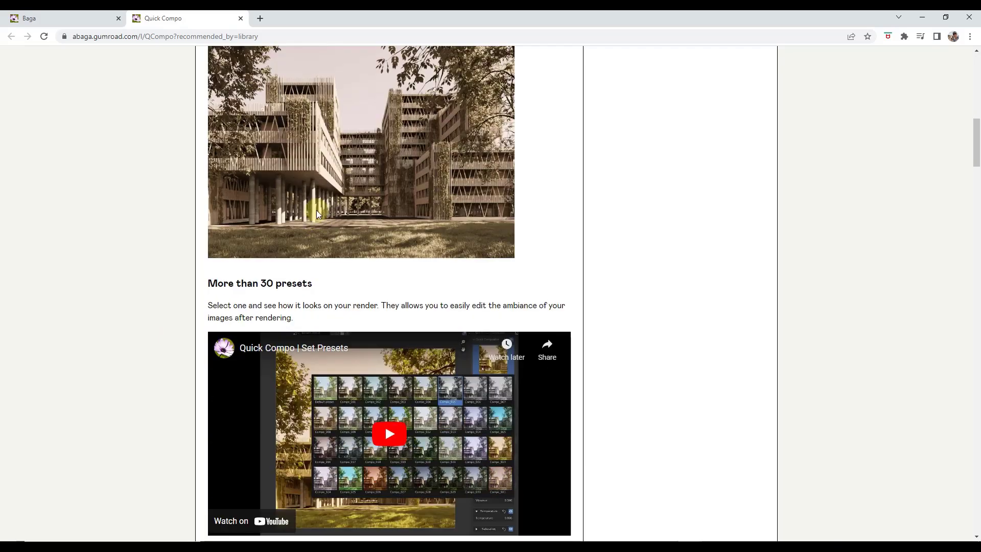
pyautogui.scroll(-4, 152, 207)
pyautogui.scroll(-5, 146, 215)
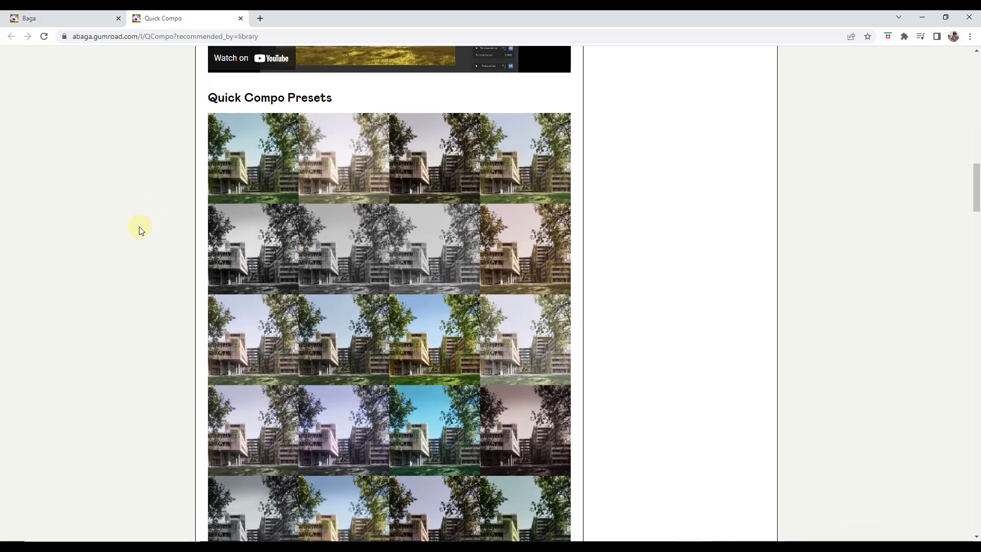
pyautogui.scroll(-8, 139, 226)
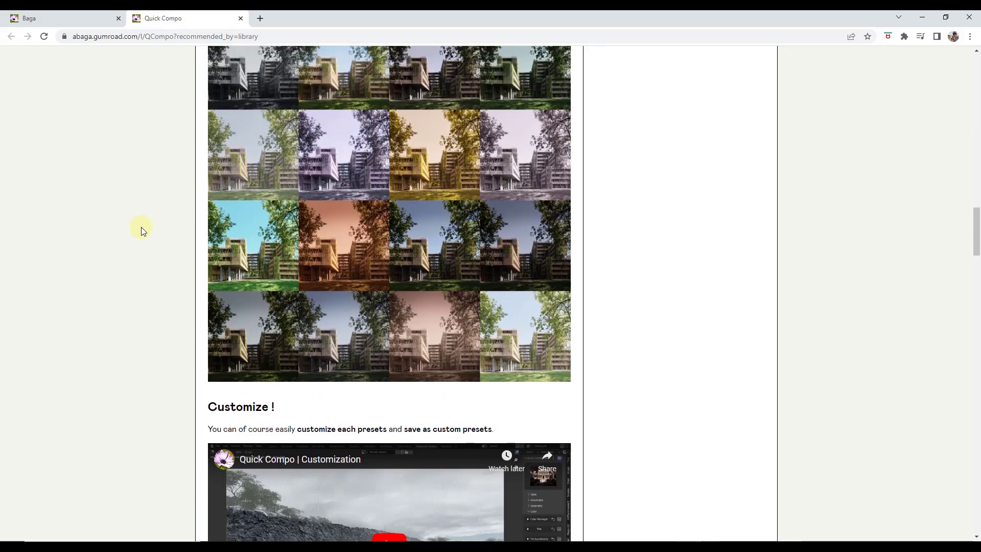
pyautogui.scroll(-10, 143, 231)
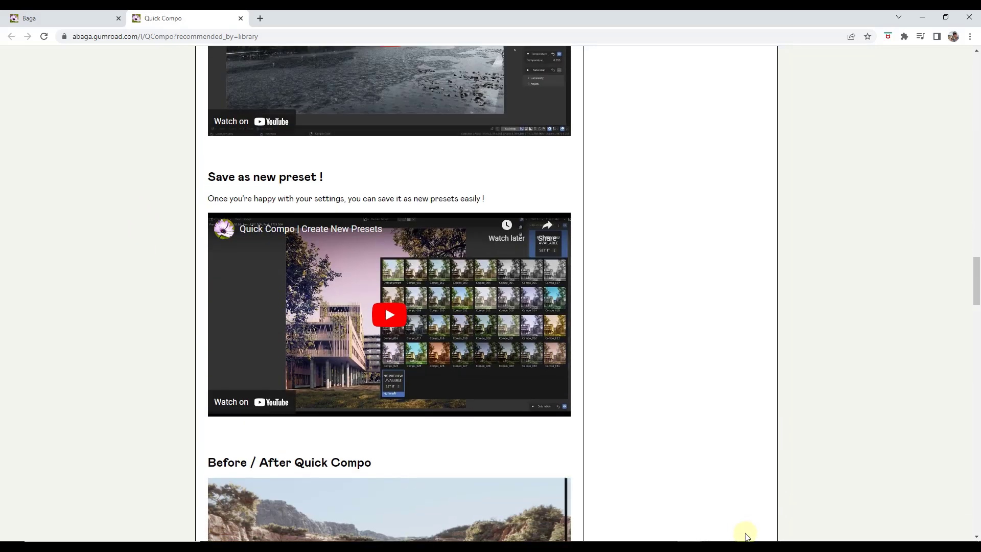
# - Bring the Blender render window with the village scene to the front
pyautogui.moveTo(745, 535)
pyautogui.click(812, 511)
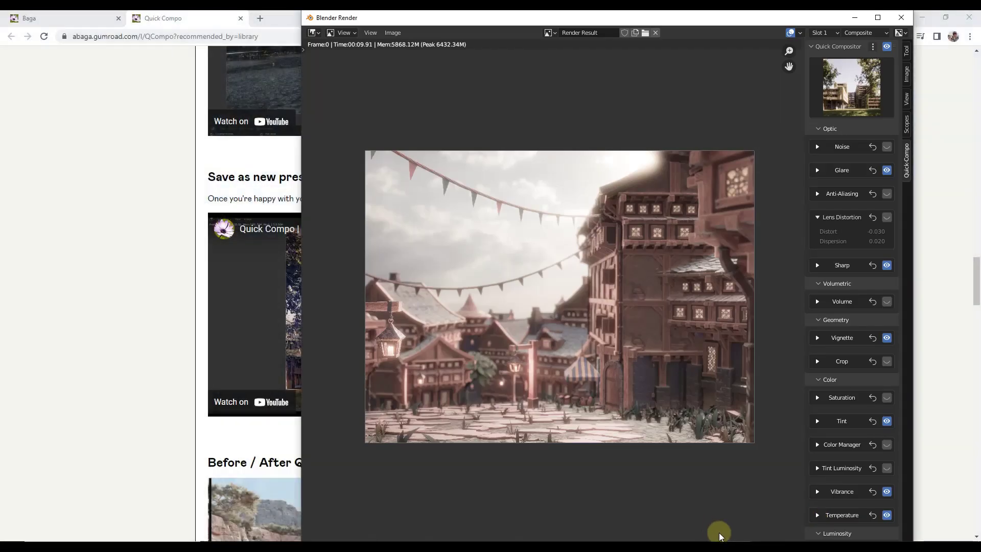
pyautogui.click(666, 500)
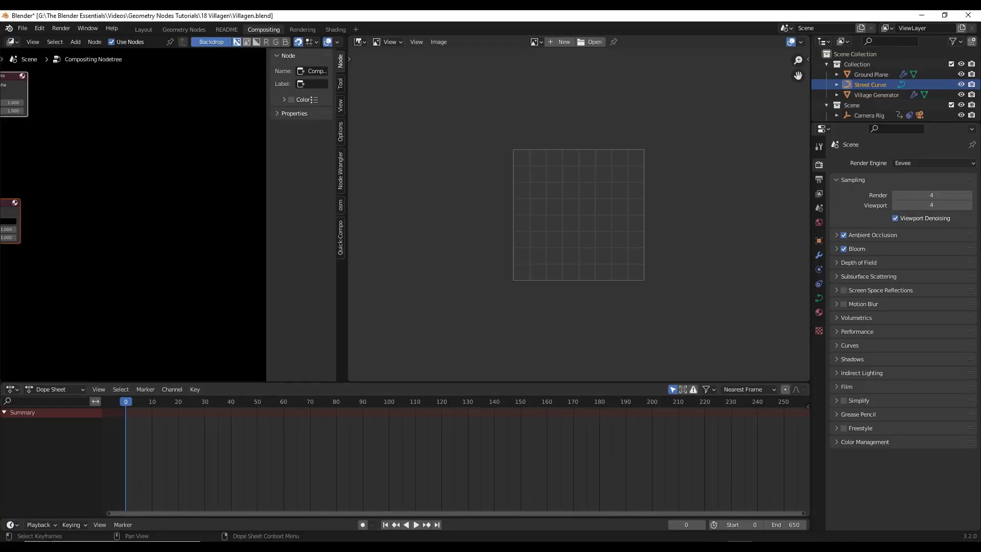
pyautogui.moveTo(741, 535)
pyautogui.click(741, 506)
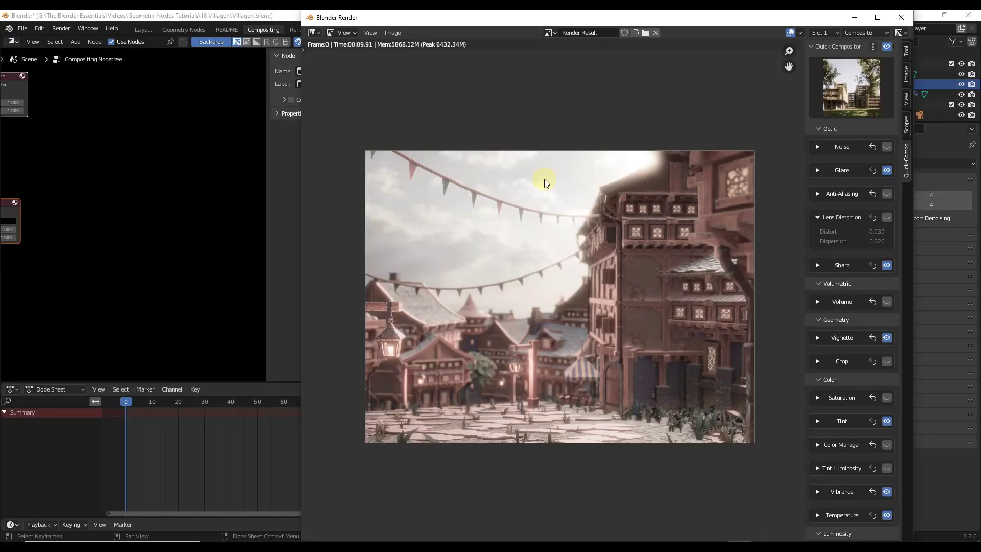
# - Try the Compo_025 and Compo_006 Quick Compo presets, then raise Temperature to 0.726
pyautogui.click(839, 93)
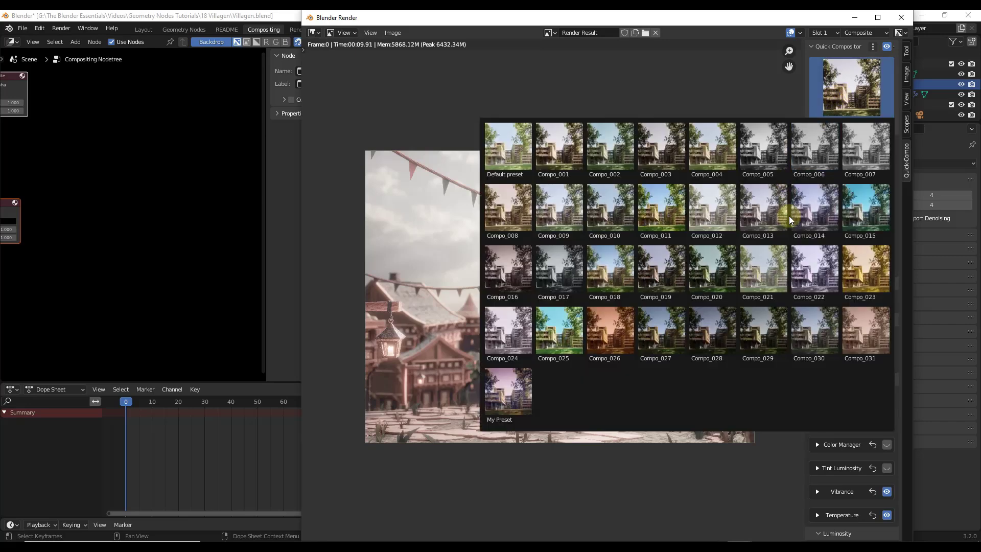
pyautogui.click(568, 339)
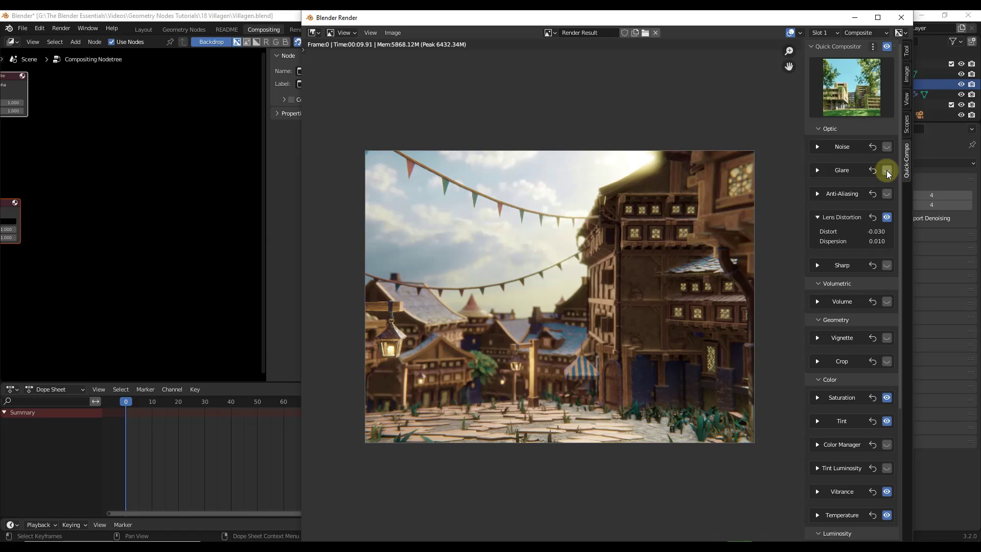
pyautogui.click(848, 115)
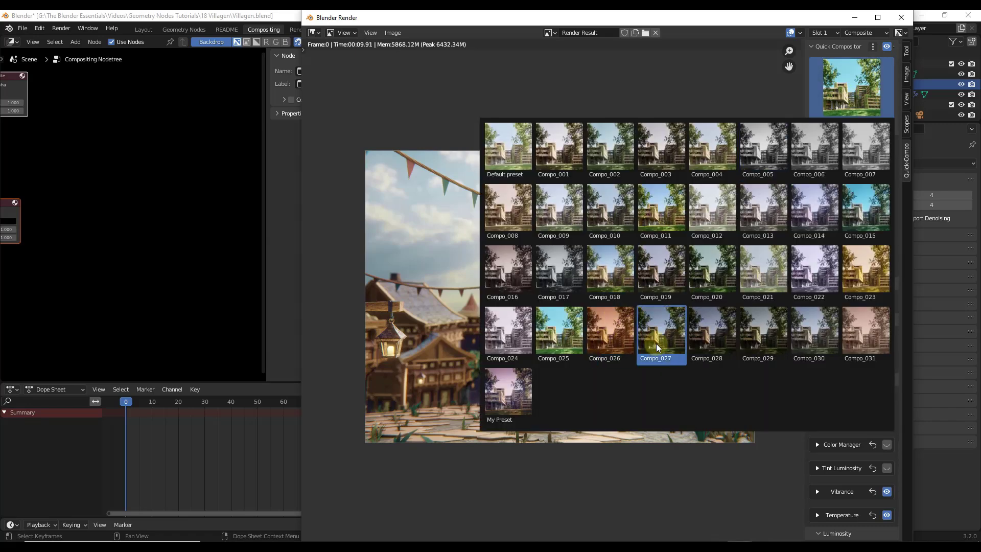
pyautogui.click(819, 153)
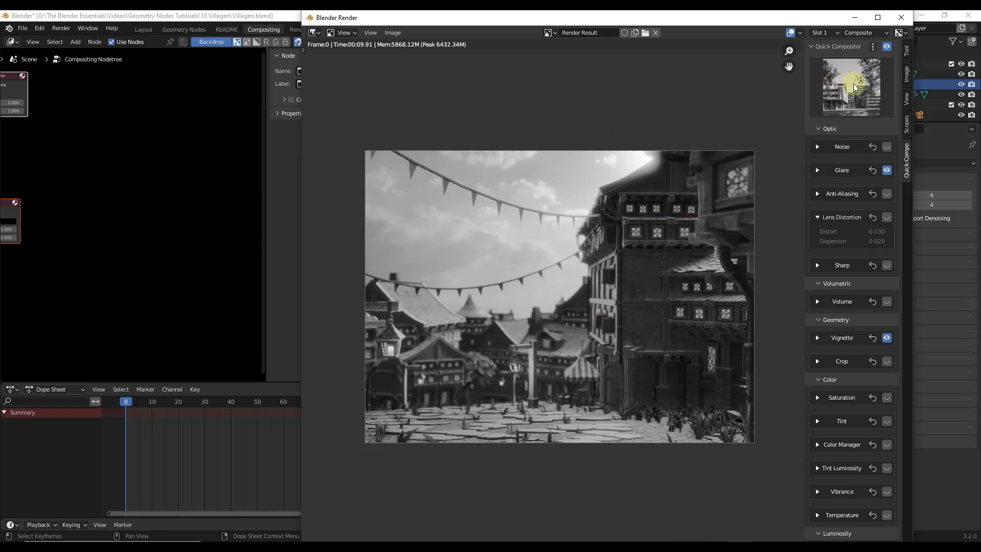
pyautogui.keyDown('ctrl'); pyautogui.scroll(-1, 854, 84); pyautogui.keyUp('ctrl')
pyautogui.scroll(-4, 850, 462)
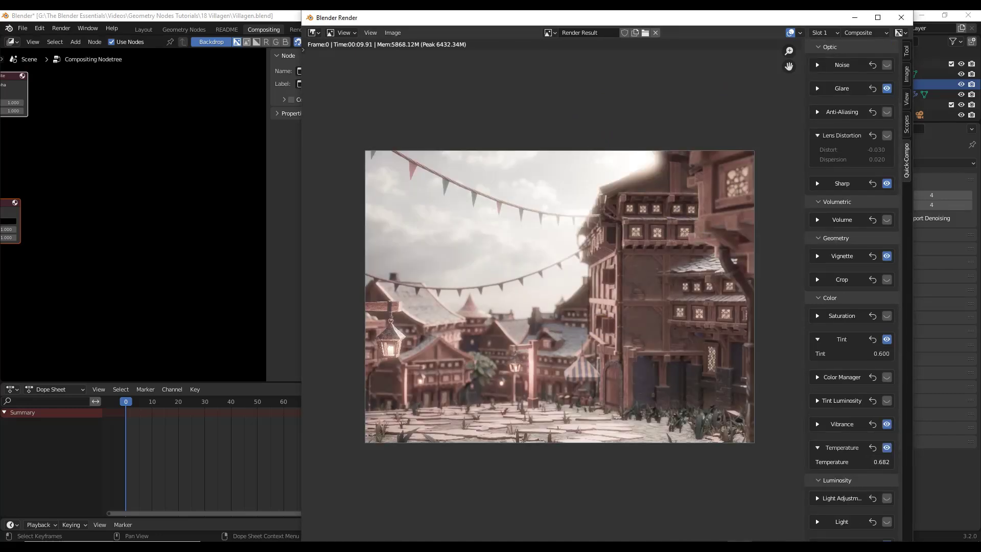
pyautogui.moveTo(859, 462); pyautogui.dragTo(865, 462)
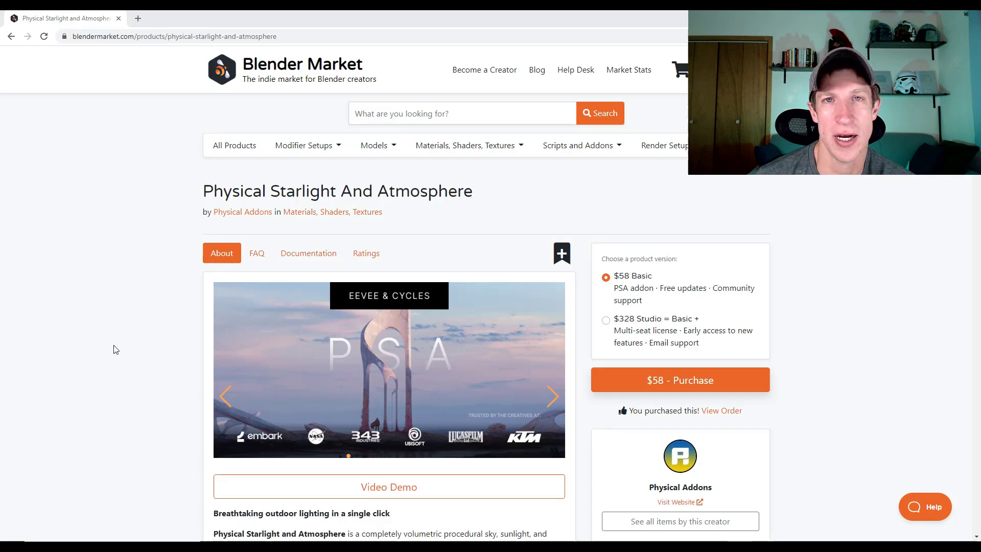
pyautogui.scroll(-1, 115, 350)
pyautogui.scroll(-3, 114, 350)
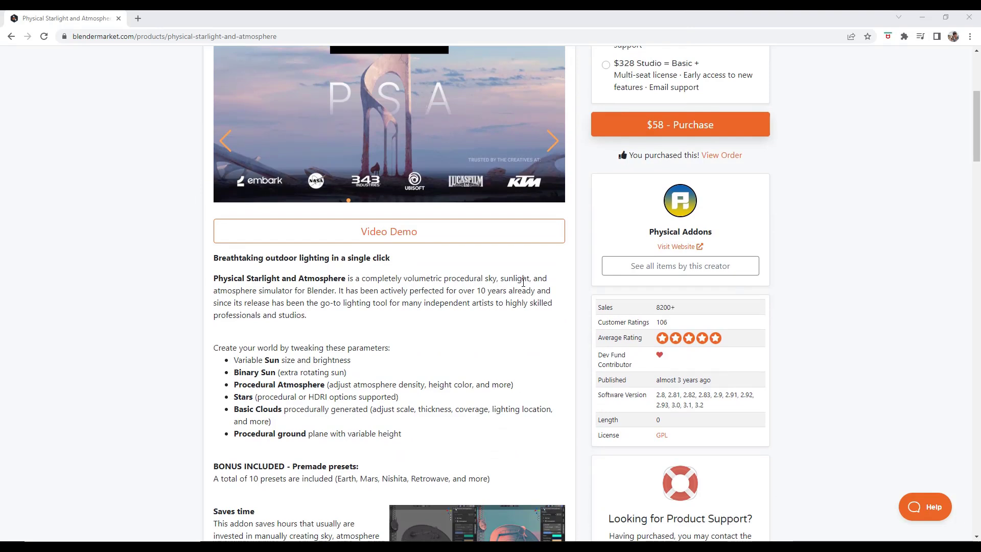
pyautogui.scroll(-1, 525, 294)
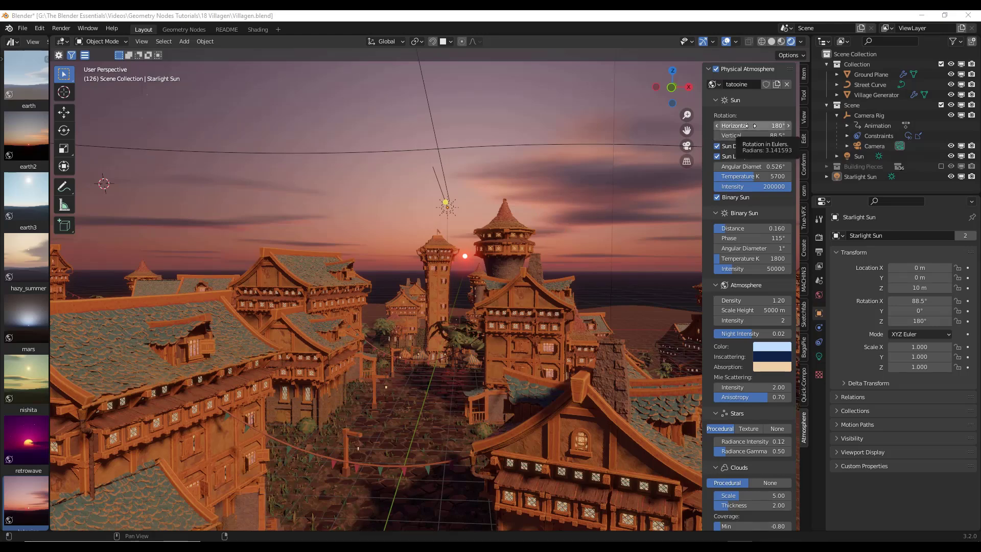
# - Rotate the Starlight Sun to Vertical 82° and Horizontal -70.4°, then select the Horizontal field
pyautogui.moveTo(750, 125); pyautogui.dragTo(741, 136)
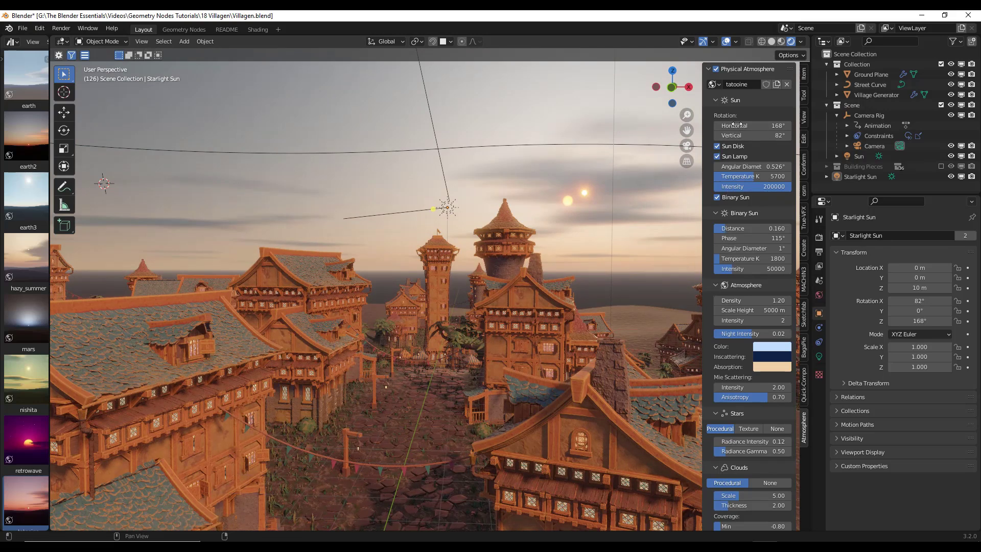
pyautogui.moveTo(754, 125); pyautogui.dragTo(885, 125)
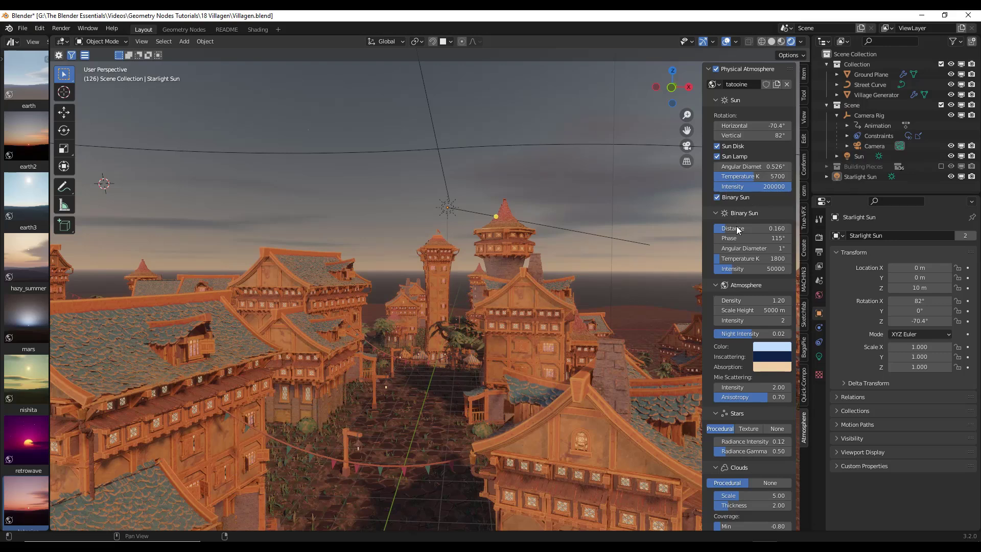
pyautogui.click(756, 125)
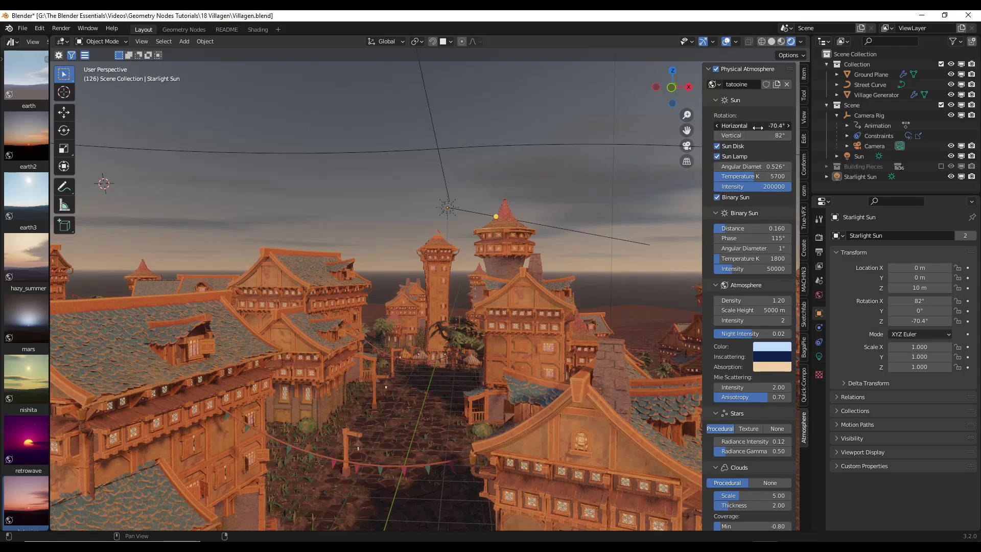
# - Set Sun Horizontal to 180°, return Binary Sun Distance to 0.160, and raise Density to 5.10
pyautogui.write('180')
pyautogui.press('Return')
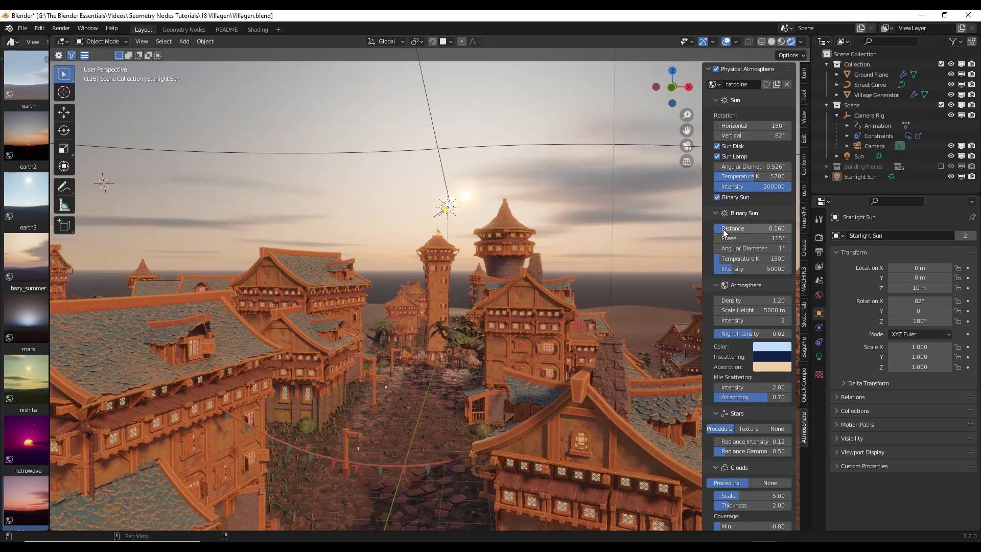
pyautogui.moveTo(751, 228); pyautogui.dragTo(764, 228)
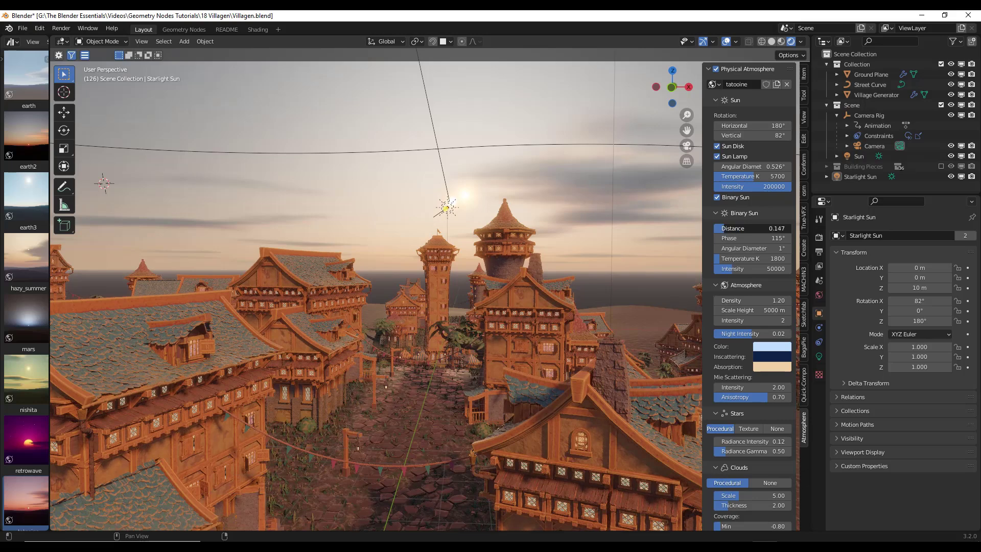
pyautogui.moveTo(751, 228)
pyautogui.mouseDown()
pyautogui.moveTo(754, 219)
pyautogui.moveTo(787, 219)
pyautogui.moveTo(765, 220)
pyautogui.mouseUp()
pyautogui.scroll(-4, 756, 300)
pyautogui.scroll(-3, 769, 266)
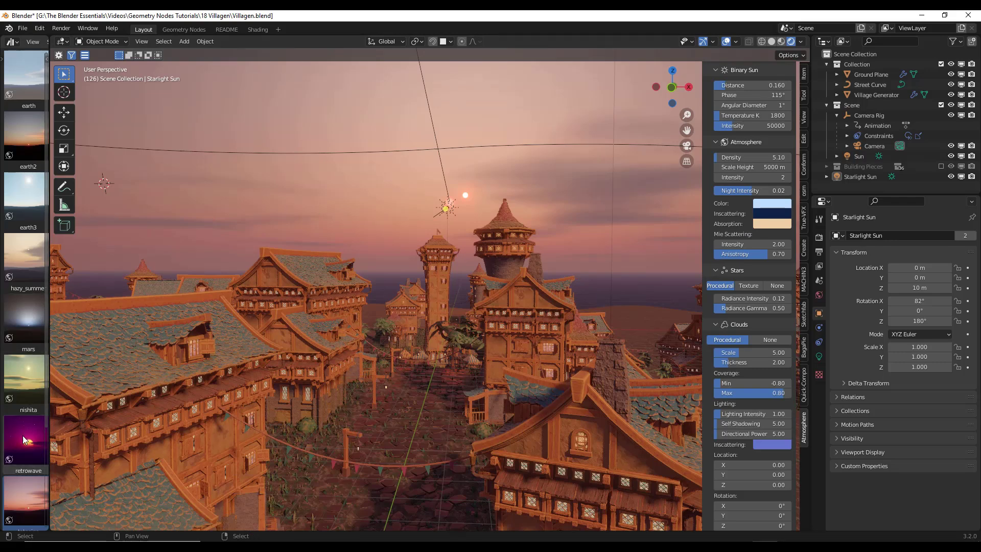
# - Apply the earth sky preset, then the mars sky preset, to the village scene
pyautogui.moveTo(27, 82); pyautogui.dragTo(363, 210)
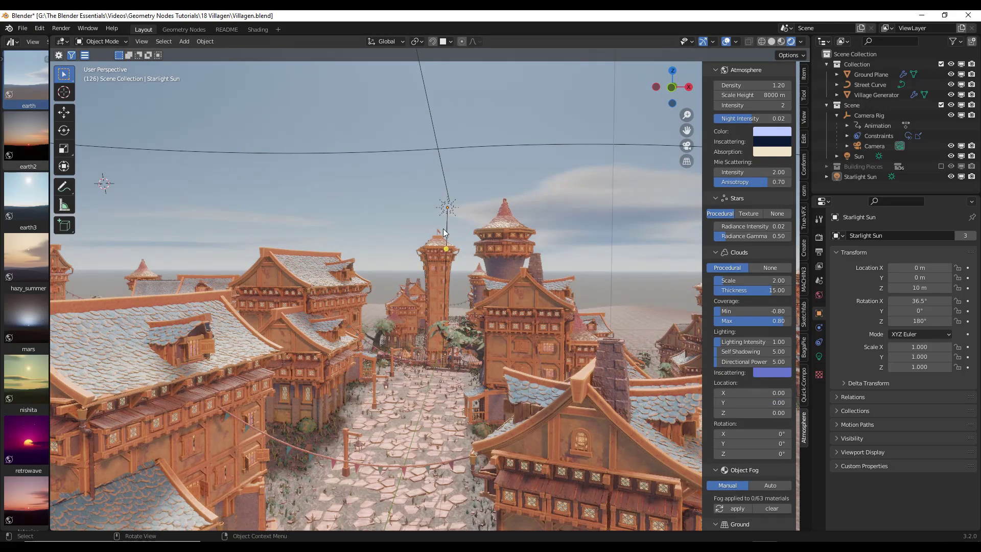
pyautogui.scroll(-1, 23, 290)
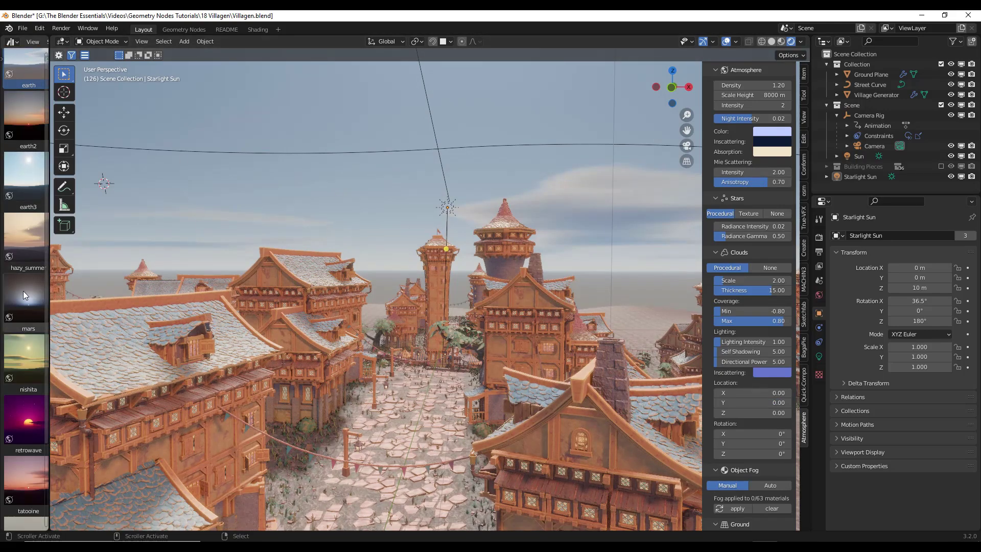
pyautogui.moveTo(27, 294); pyautogui.dragTo(429, 235)
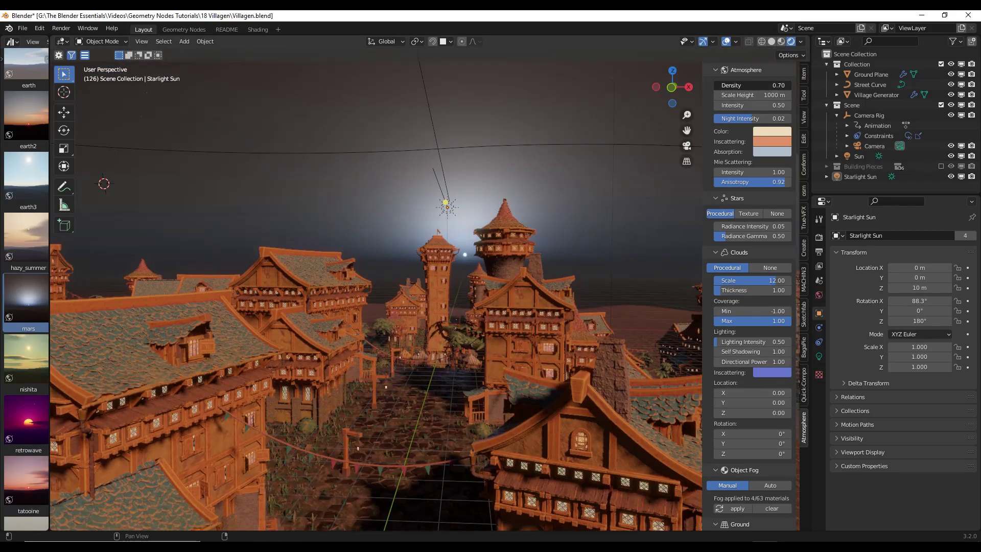
# - Toggle atmosphere Density between 0 and 2.00, then apply the retrowave preset with Sun Horizontal 170°
pyautogui.press('BackSpace')
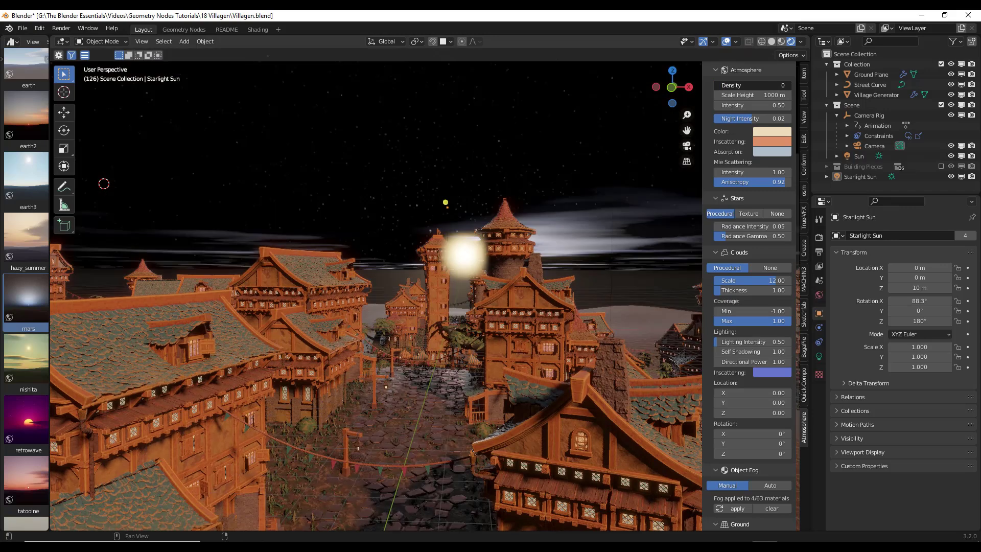
pyautogui.moveTo(751, 85); pyautogui.dragTo(777, 85)
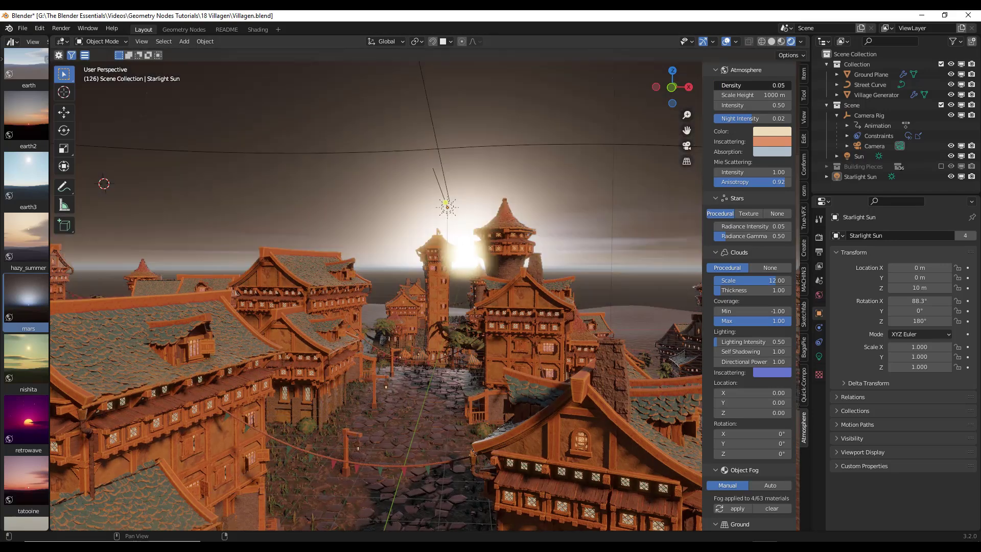
pyautogui.press('BackSpace')
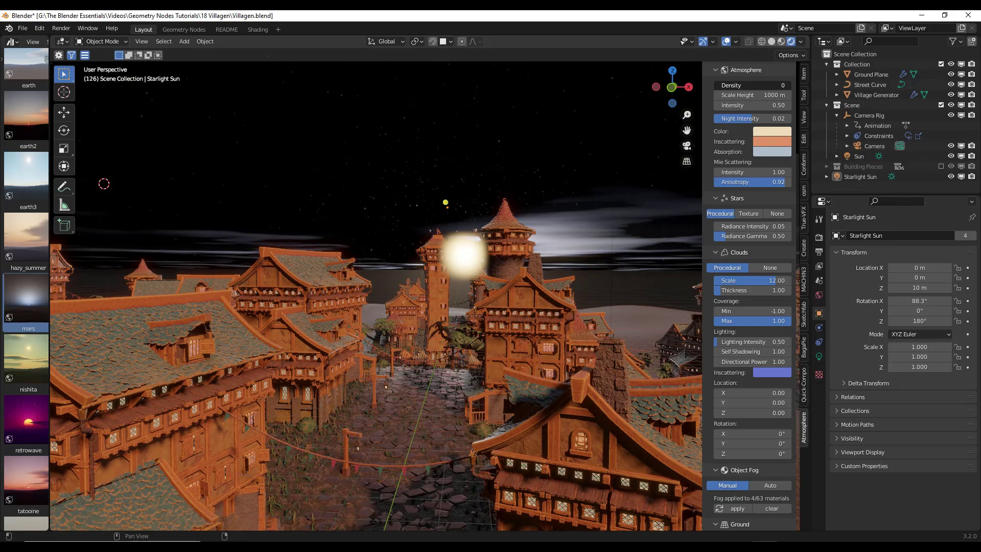
pyautogui.moveTo(752, 85); pyautogui.dragTo(782, 85)
pyautogui.moveTo(26, 421); pyautogui.dragTo(415, 183)
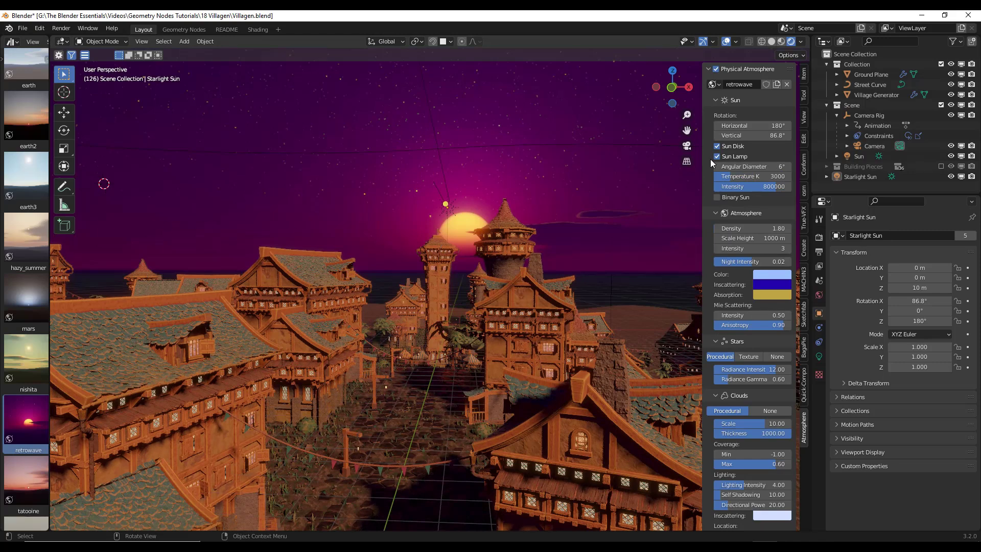
pyautogui.moveTo(751, 125); pyautogui.dragTo(853, 125)
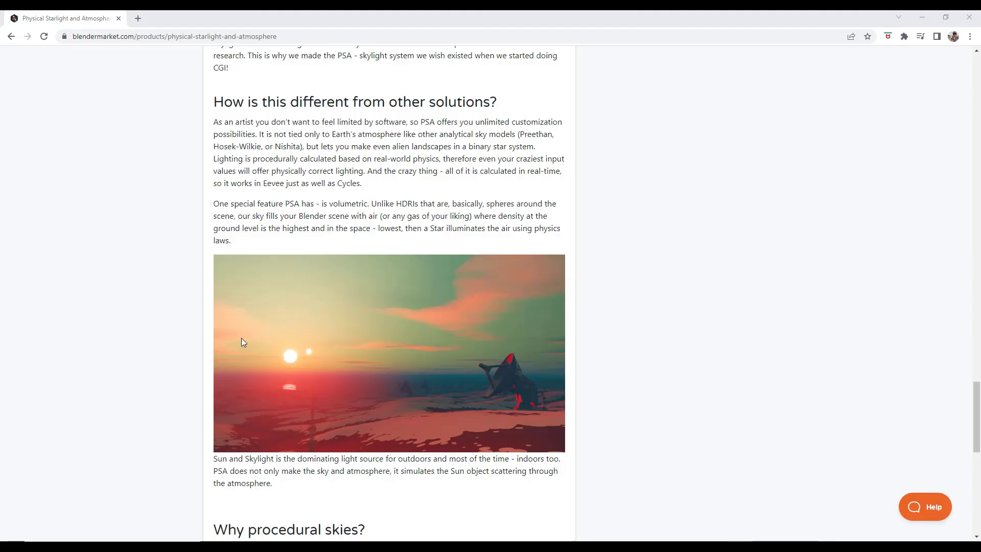
# - Scroll the Physical Starlight And Atmosphere product page to the 'Why procedural skies?' section
pyautogui.scroll(8, 339, 330)
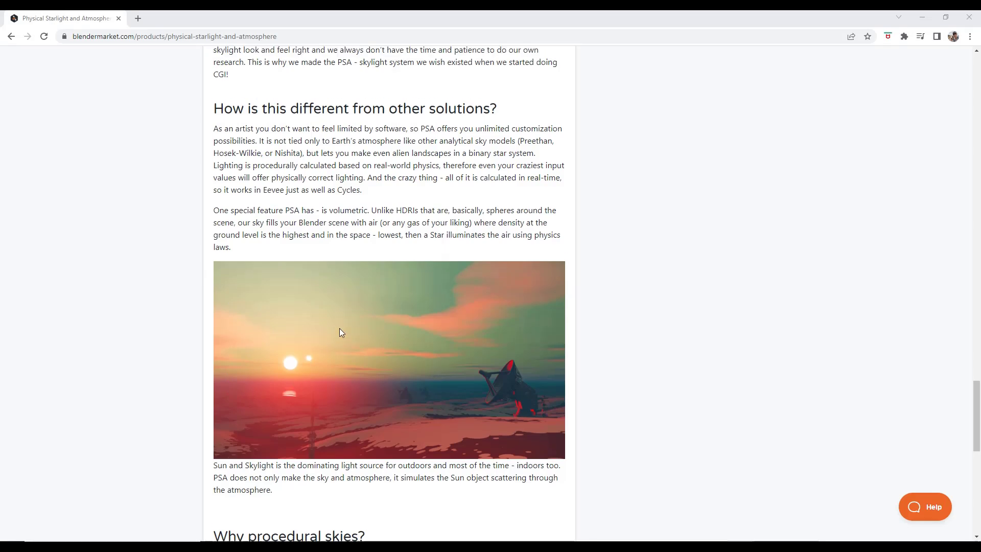
pyautogui.scroll(6, 347, 331)
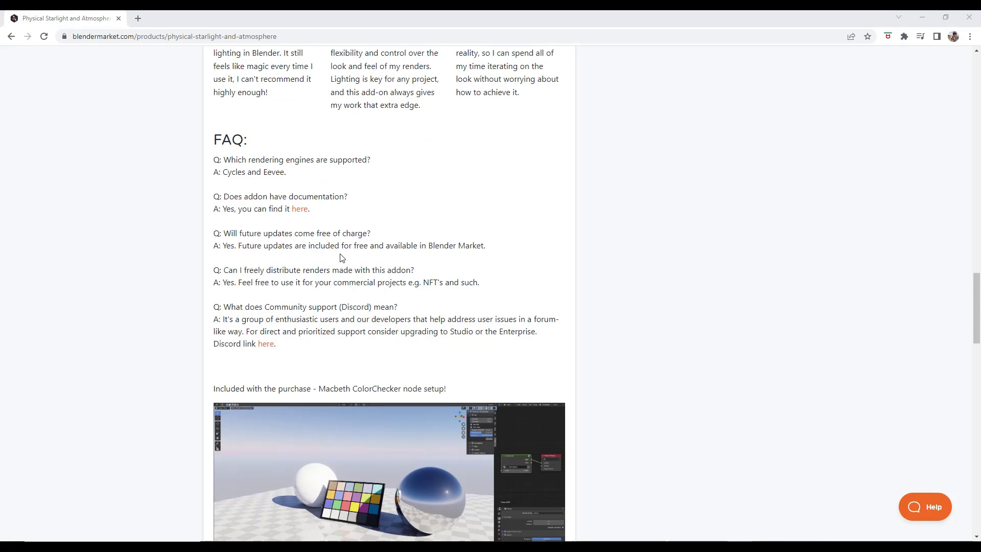
pyautogui.scroll(3, 376, 265)
pyautogui.scroll(-3, 285, 261)
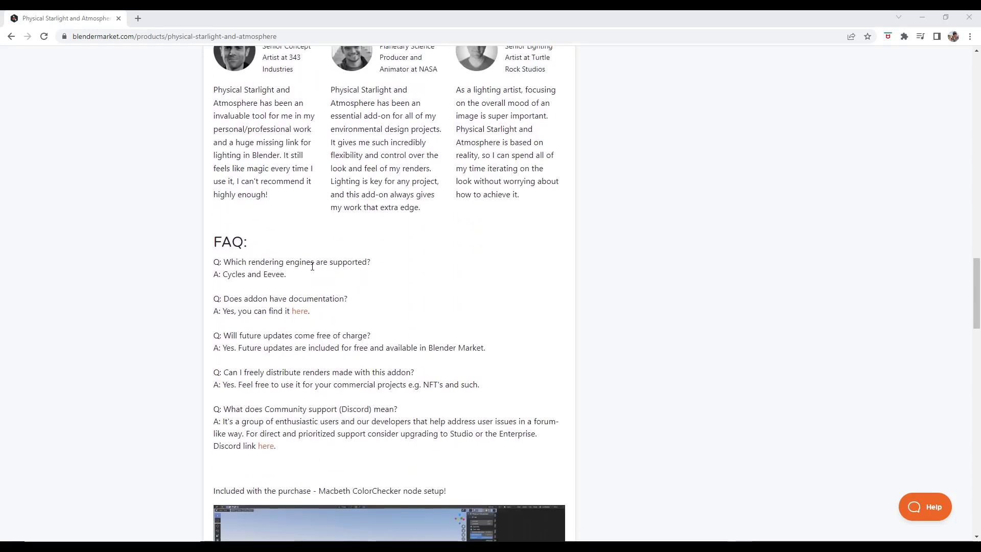
pyautogui.scroll(-20, 320, 269)
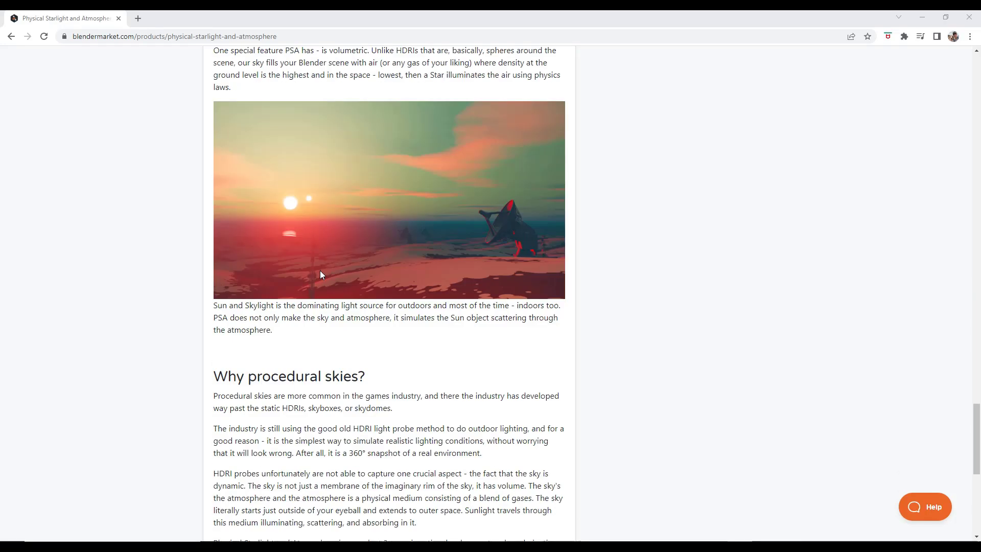
pyautogui.scroll(7, 322, 269)
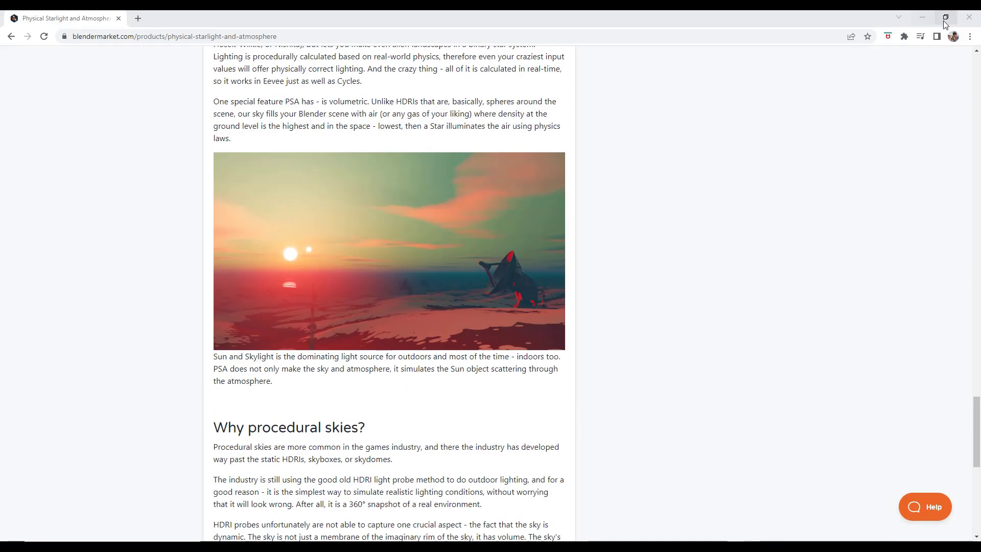
# - Return to Blender and scroll the Atmosphere sidebar down toward the Clouds and Object Fog settings
pyautogui.click(923, 17)
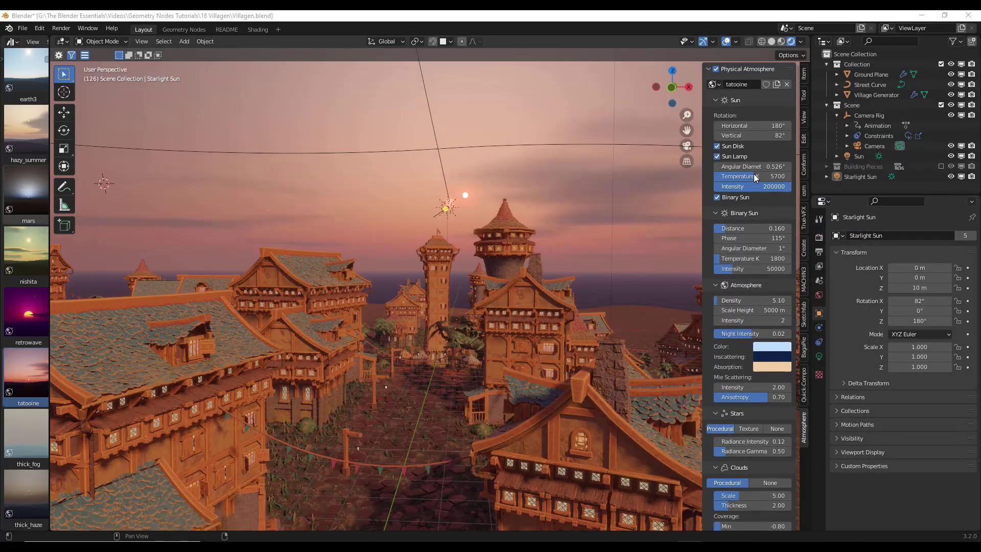
pyautogui.scroll(-15, 755, 321)
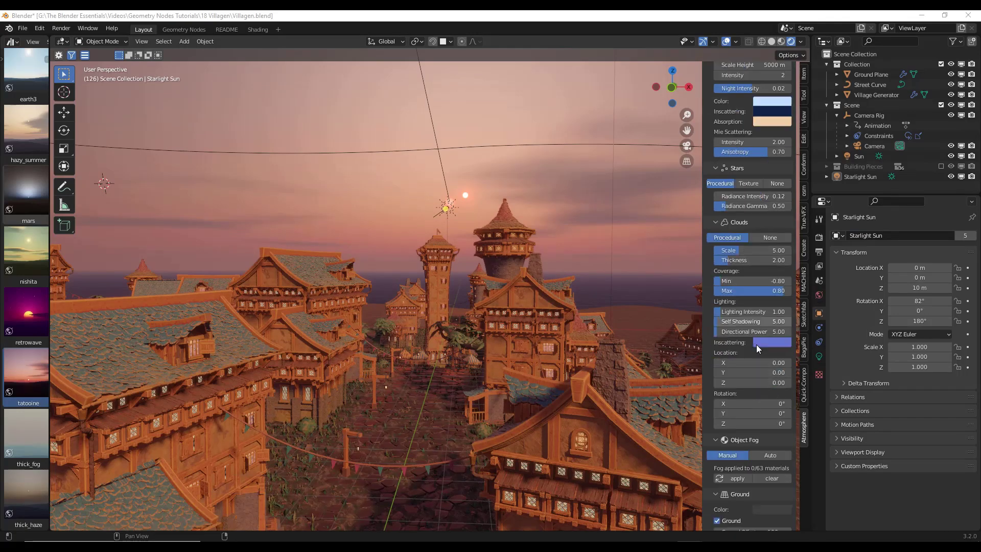